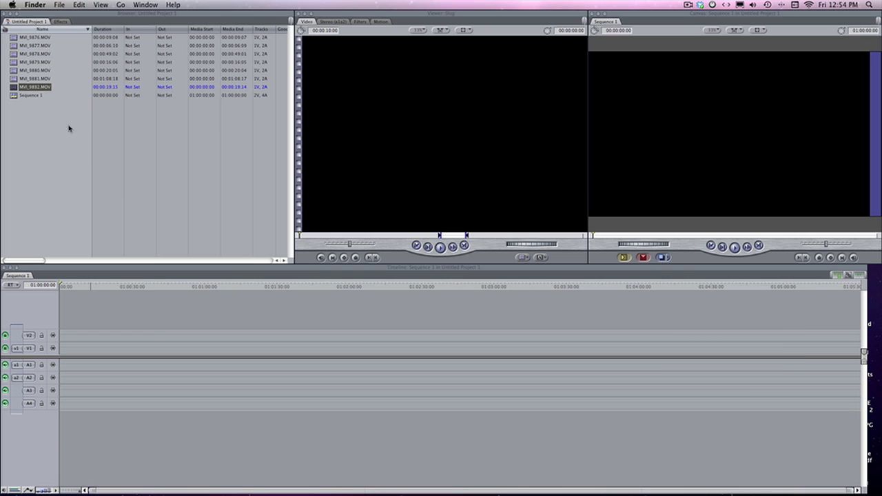
Place MVI_9892.MOV in Sequence 1 and add MVI_9877.MOV on V1 right after it.
drag(14, 87, 95, 349)
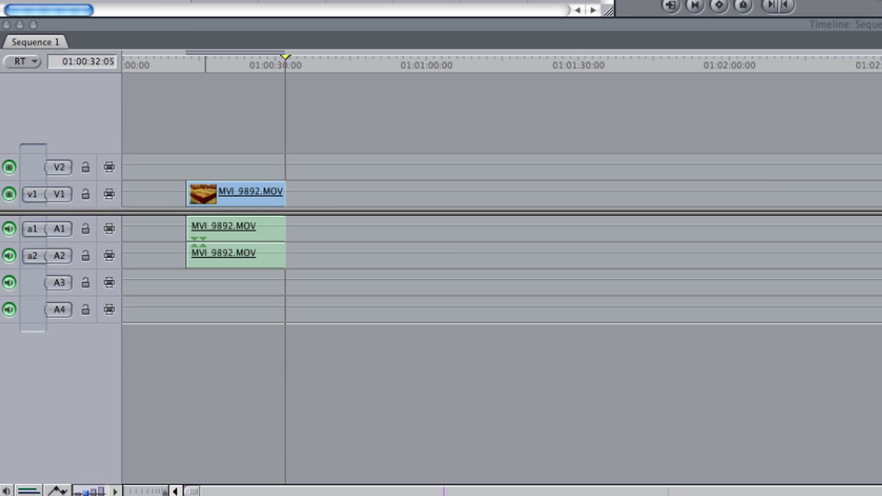
drag(275, 91, 308, 194)
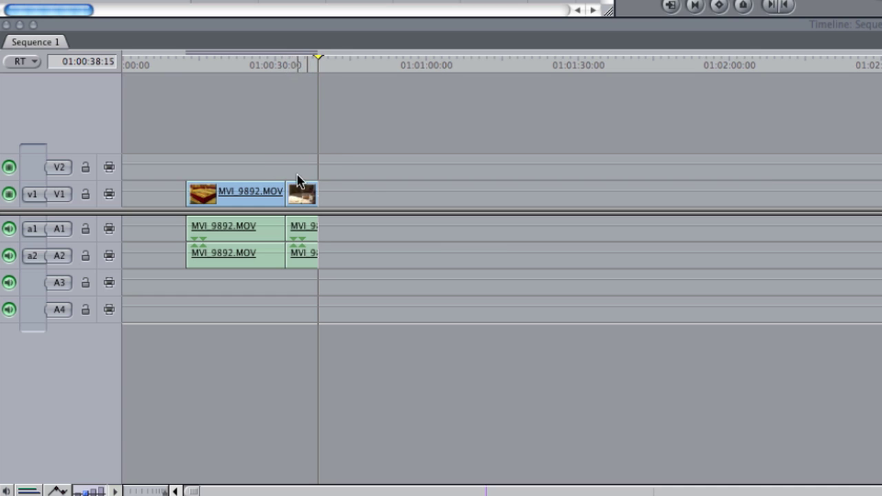
Move the short MVI_9877.MOV clip about 16 seconds later and load it for preview.
click(301, 191)
drag(300, 193, 387, 194)
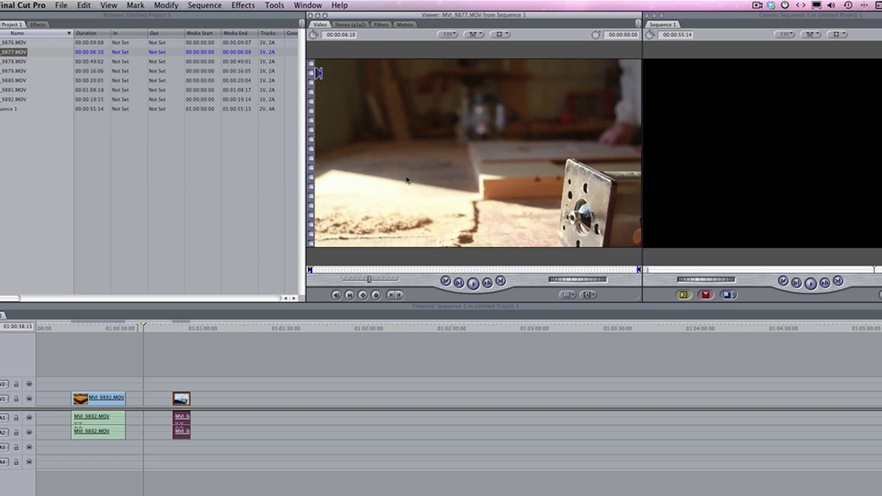
click(334, 269)
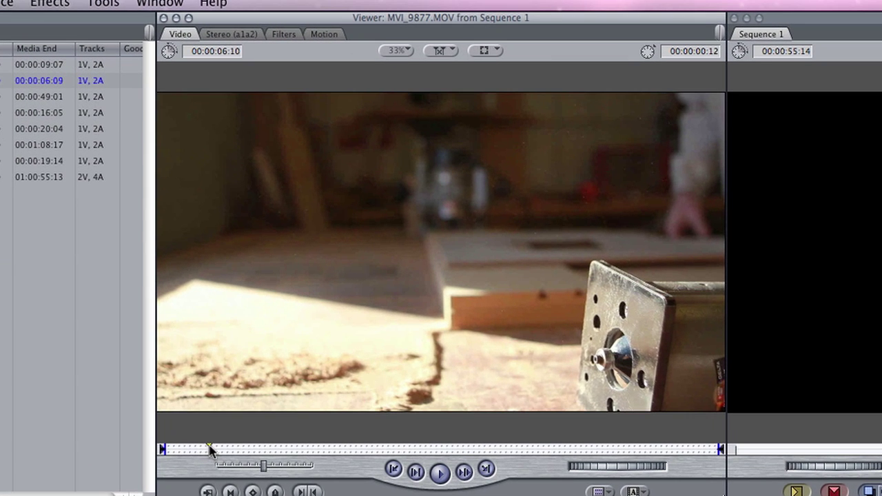
Scrub and play MVI_9877.MOV, then mark an In point at the chosen start frame.
drag(215, 442, 539, 445)
drag(242, 451, 234, 450)
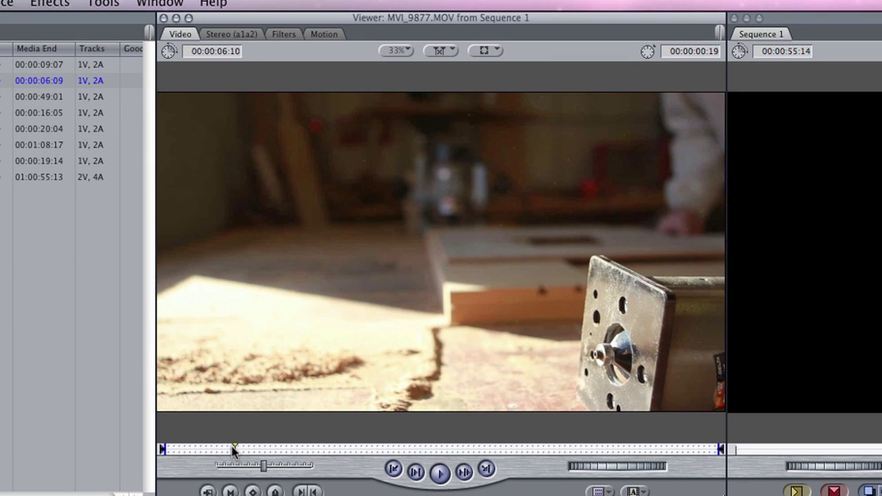
key(space)
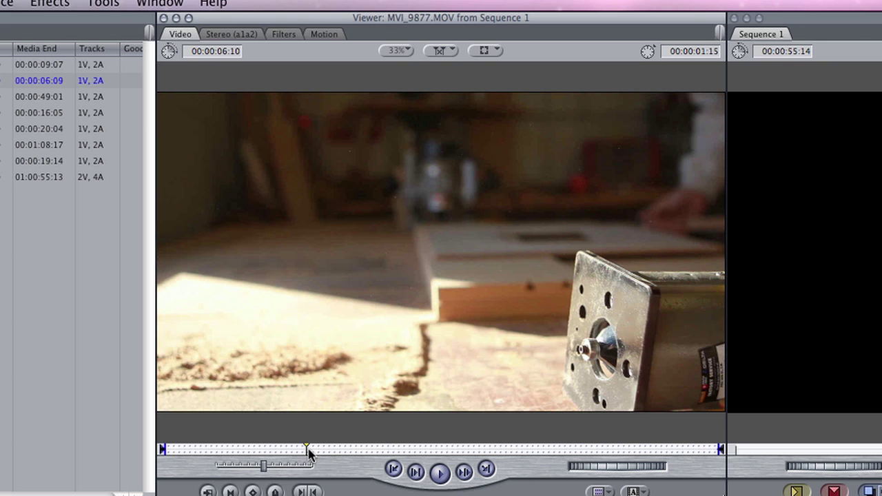
drag(309, 452, 270, 453)
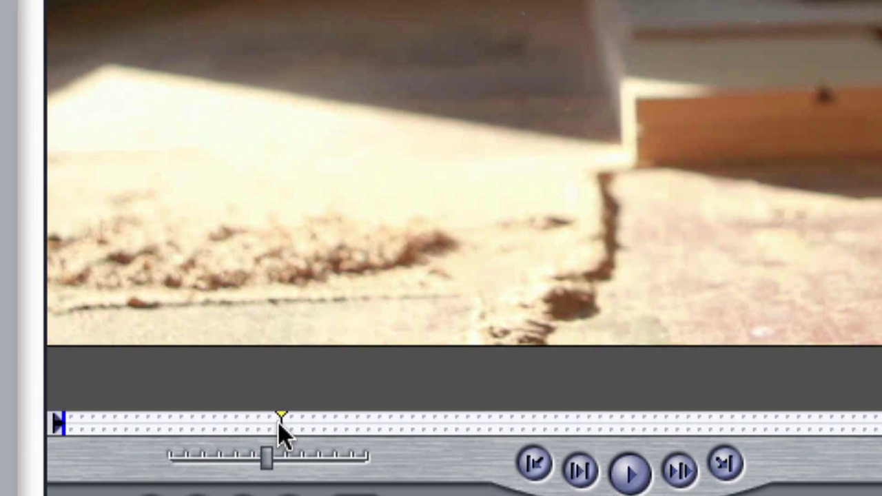
key(i)
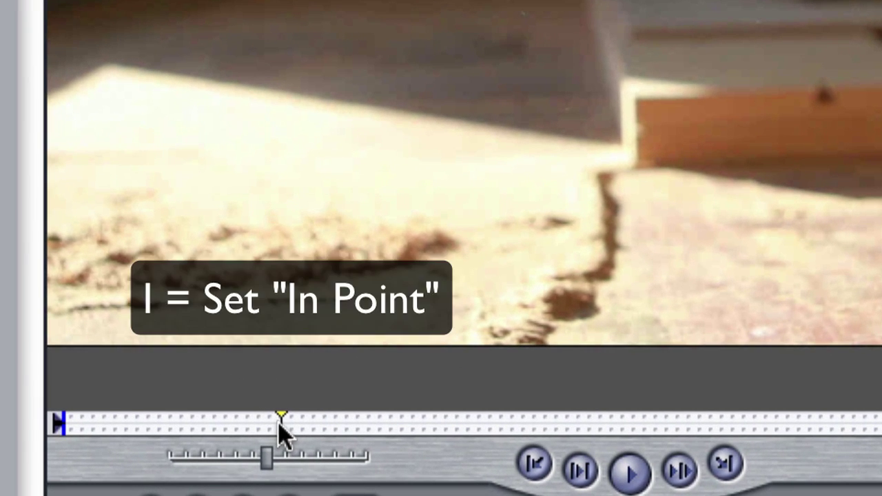
key(i)
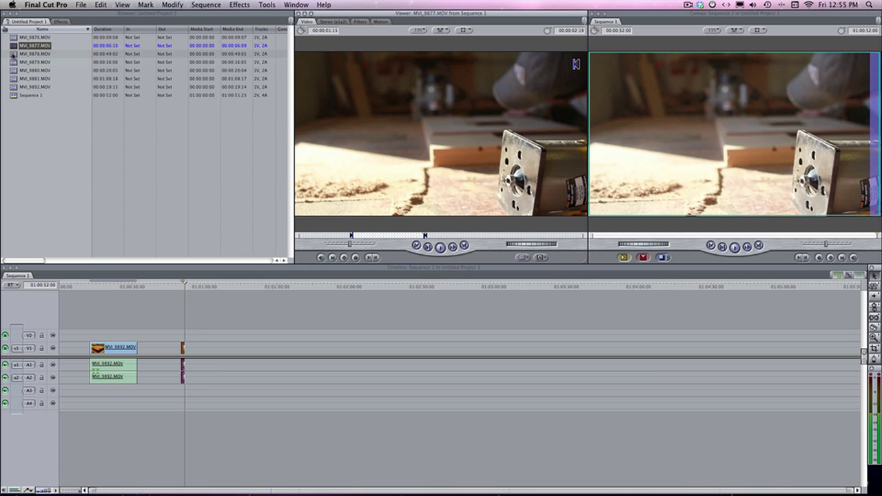
Open MVI_9878.MOV and mark In at 00:00:12:03 and Out at 00:00:23:18 (00:00:11:08 long).
click(13, 54)
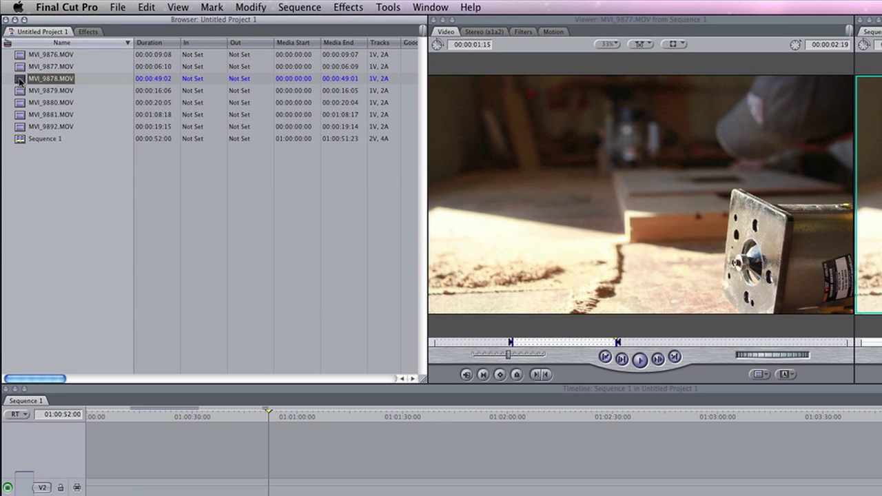
double_click(20, 80)
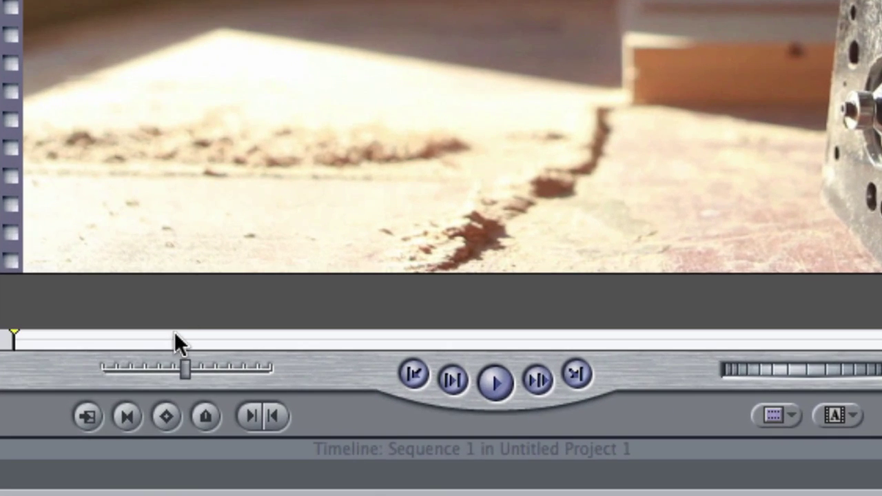
click(506, 342)
click(252, 340)
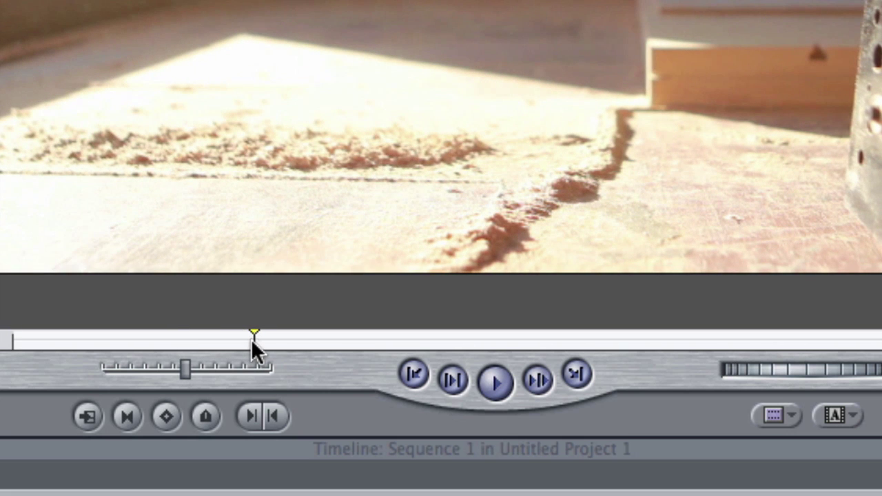
key(i)
click(475, 339)
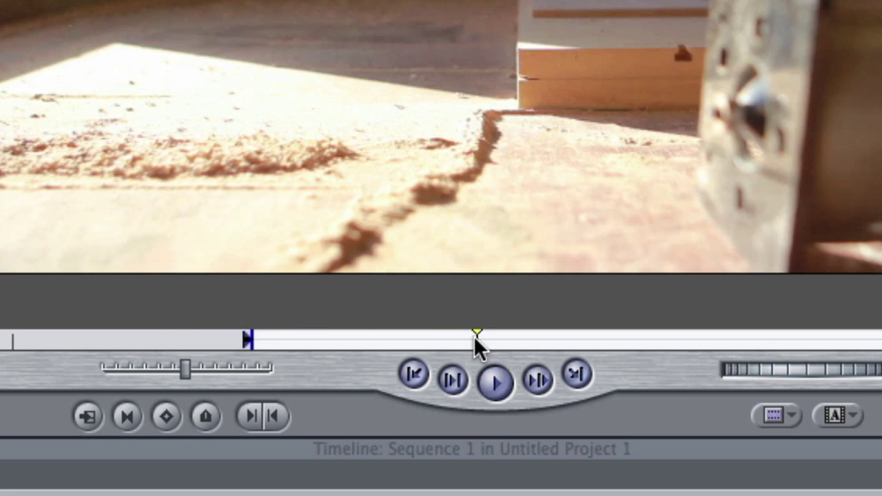
key(o)
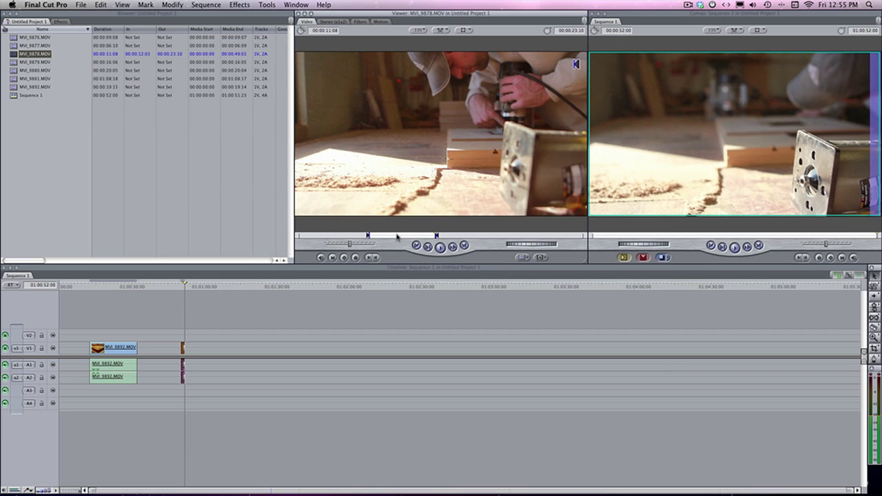
click(468, 237)
key(o)
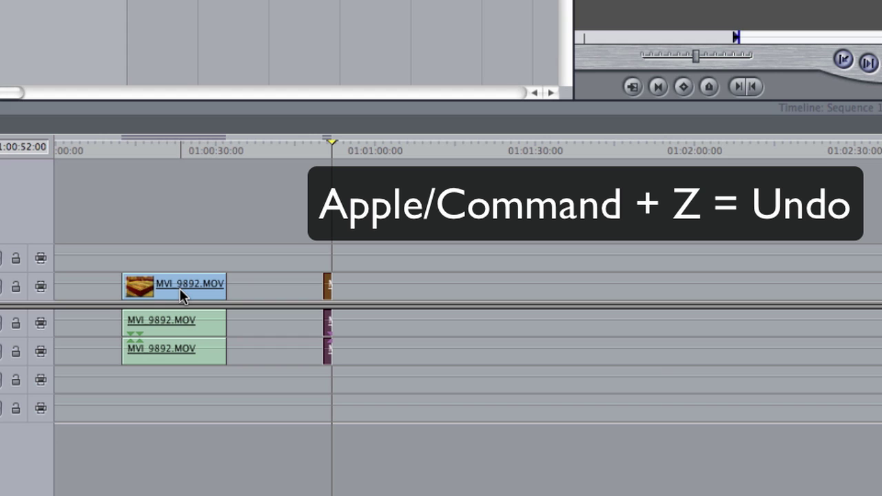
Undo the last two timeline edits so the short clip sits near the sequence start.
key(super+z)
key(super+z)
key(super+z)
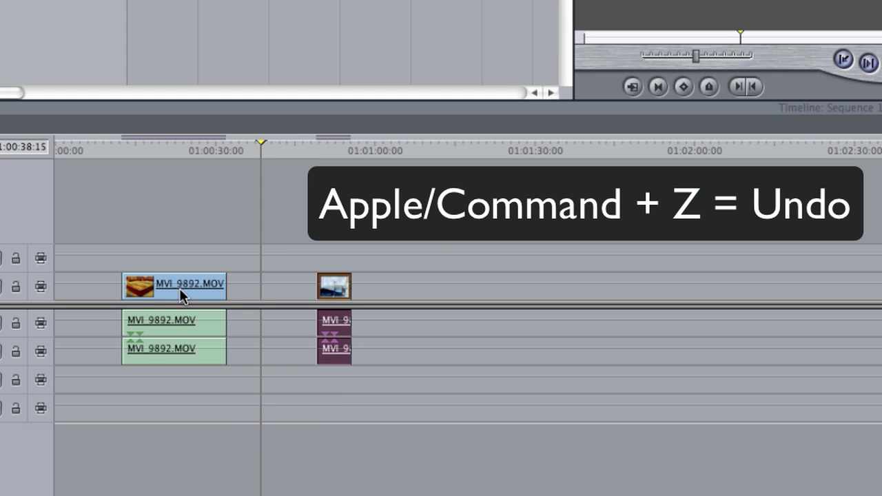
key(super+z)
key(super+z)
key(super+z)
key(super+z)
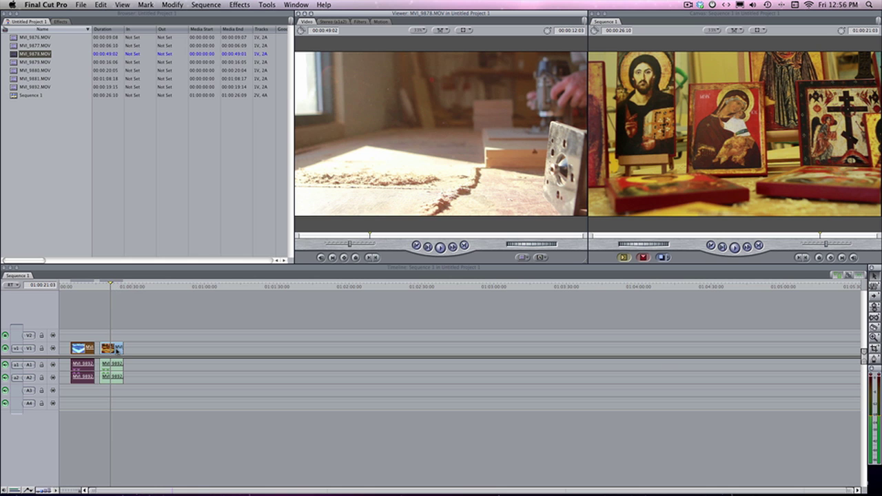
Load the MVI_9892.MOV timeline clip and razor the second clip at the playhead.
double_click(117, 351)
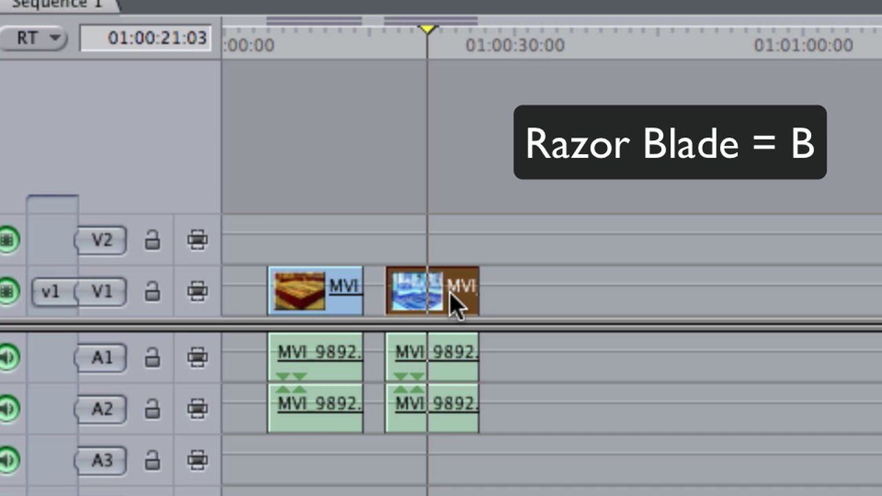
key(b)
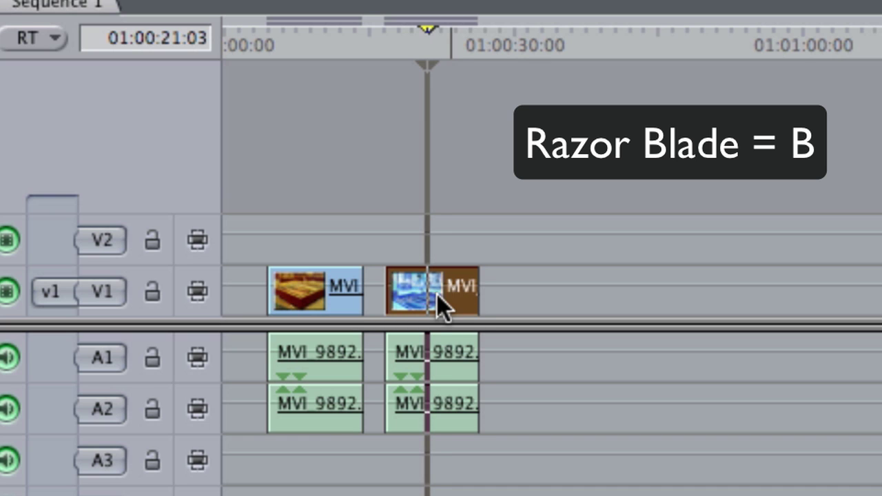
click(437, 294)
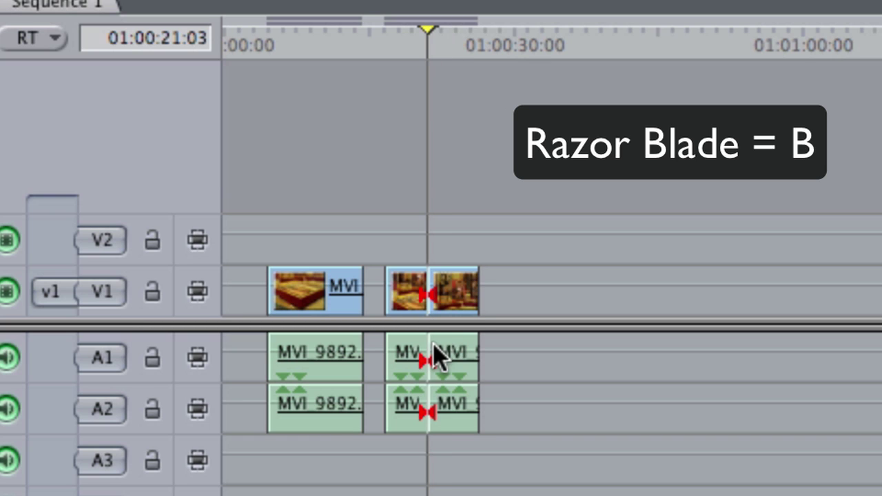
Split the first clip across all tracks, then remove the cuts so both clips are whole.
key(b)
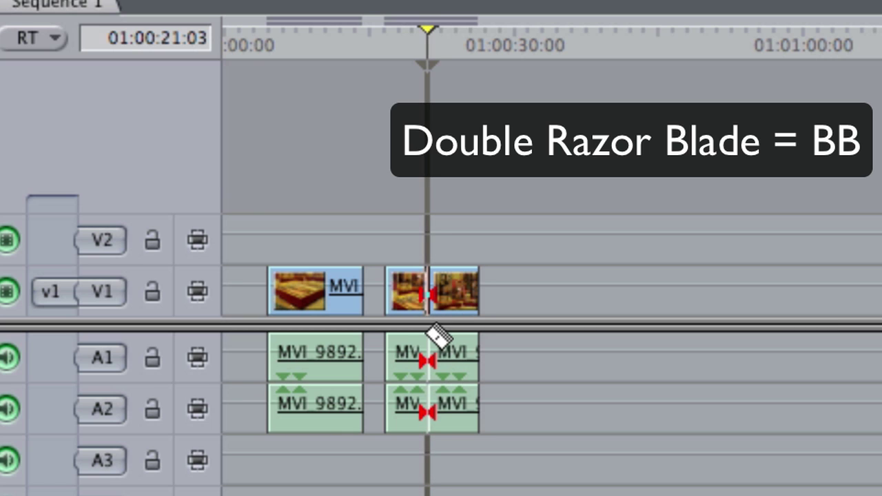
key(b)
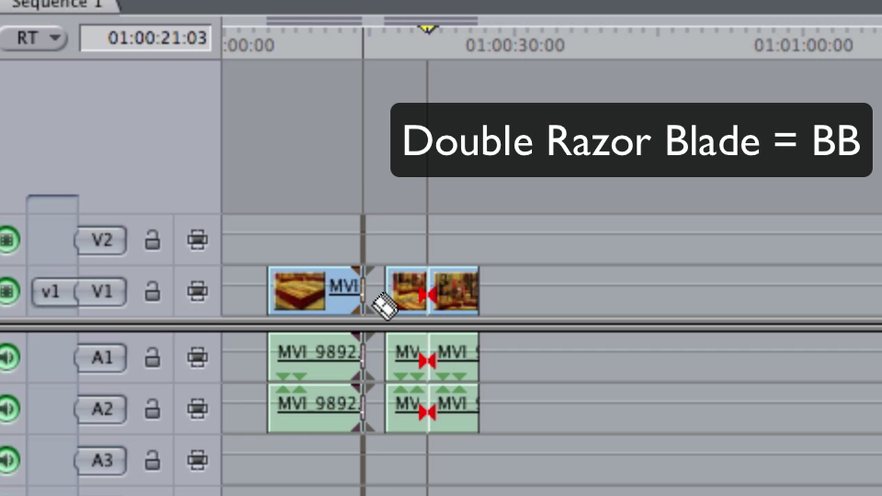
click(326, 291)
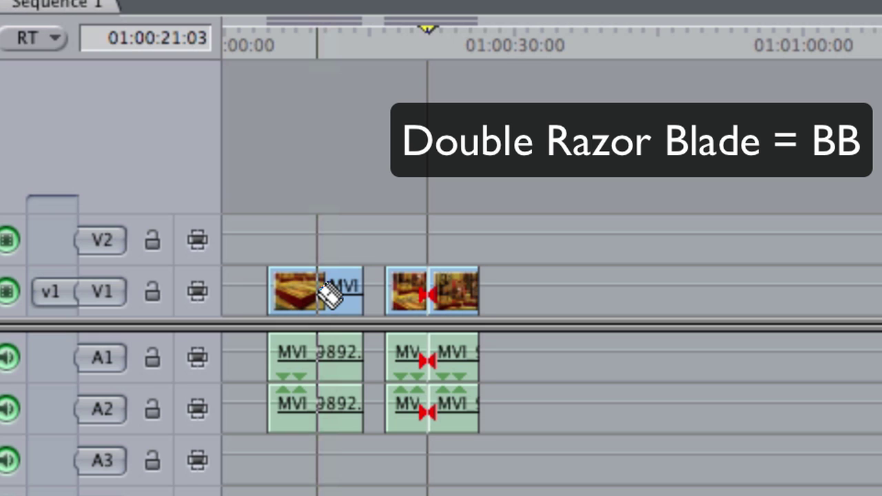
click(317, 293)
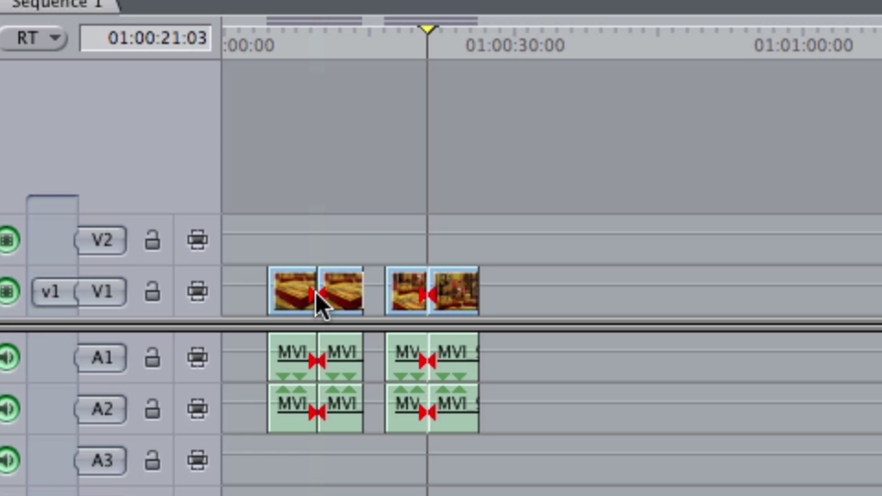
click(317, 292)
key(Delete)
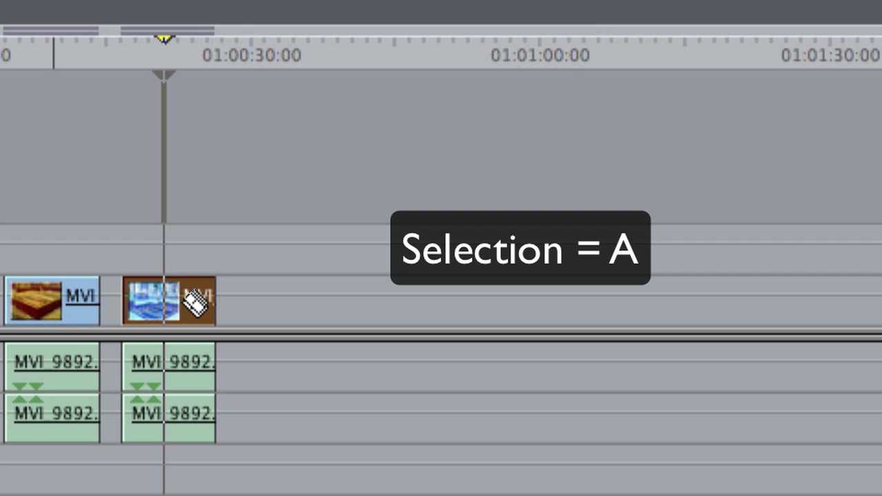
drag(193, 300, 170, 300)
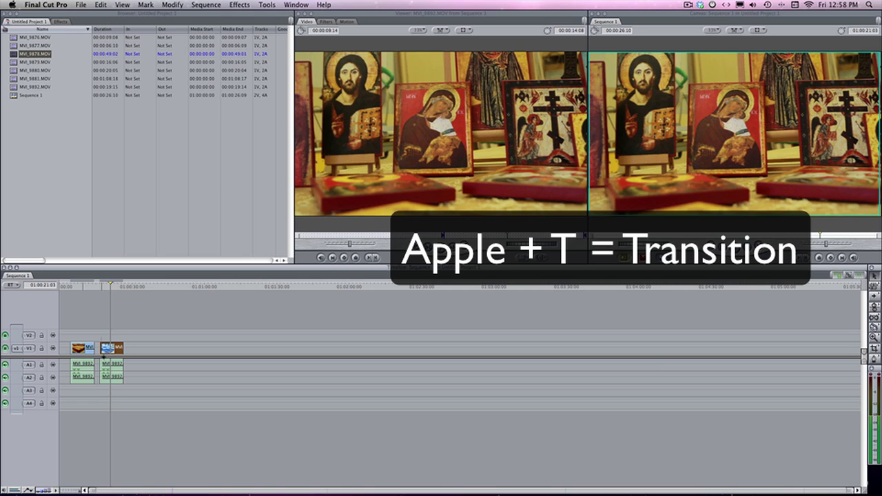
Slide the second clip left to close the gap, trying and removing a transition at the edit.
click(102, 347)
drag(116, 346, 111, 347)
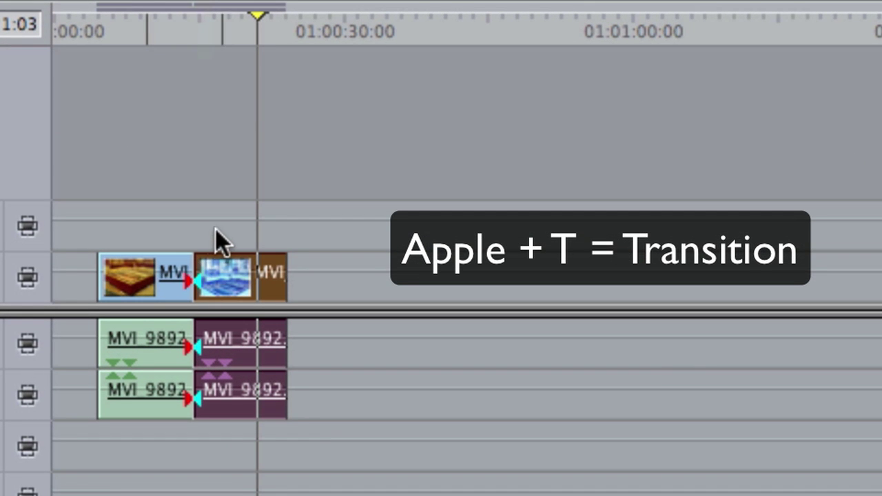
click(195, 274)
key(super+t)
drag(196, 266, 191, 281)
key(Delete)
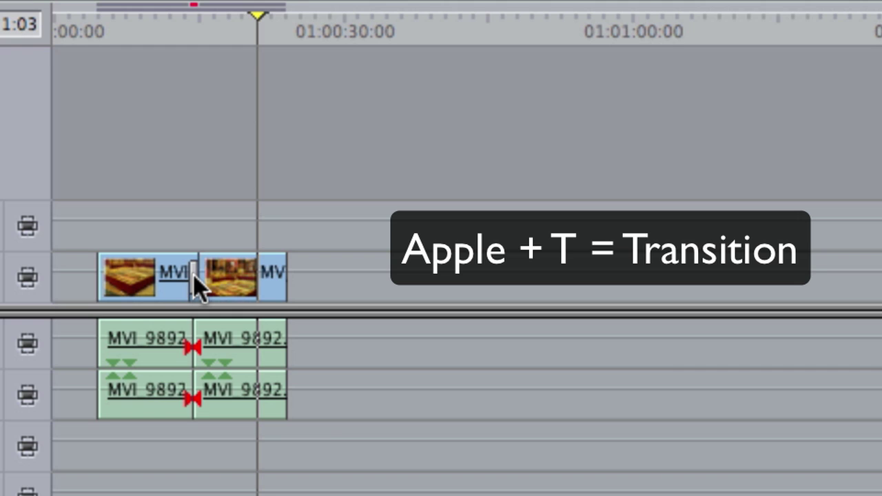
Add a video cross-dissolve and an audio cross-fade at the edit between the clips.
key(super+t)
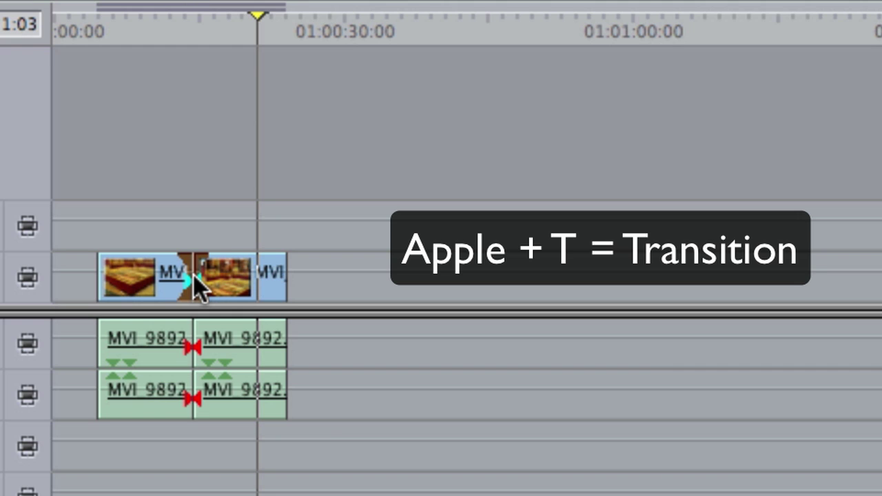
click(193, 363)
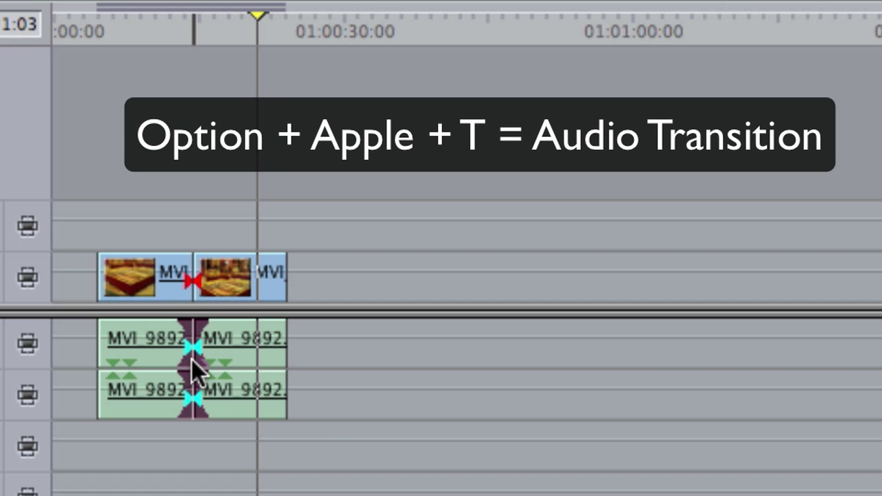
key(alt+super+t)
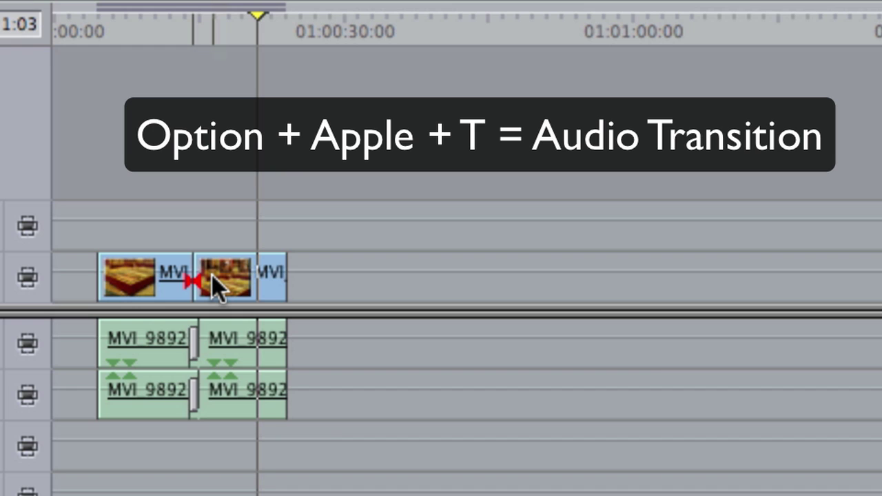
key(super+t)
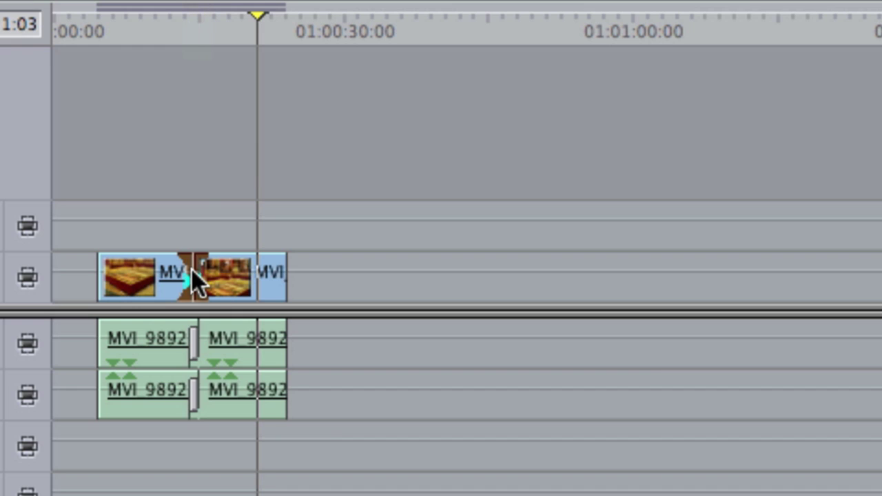
key(super+z)
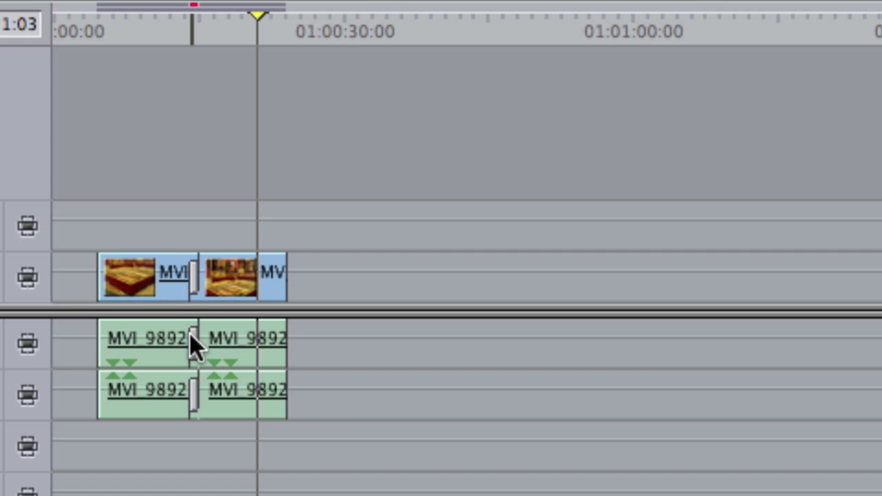
click(191, 338)
key(super+t)
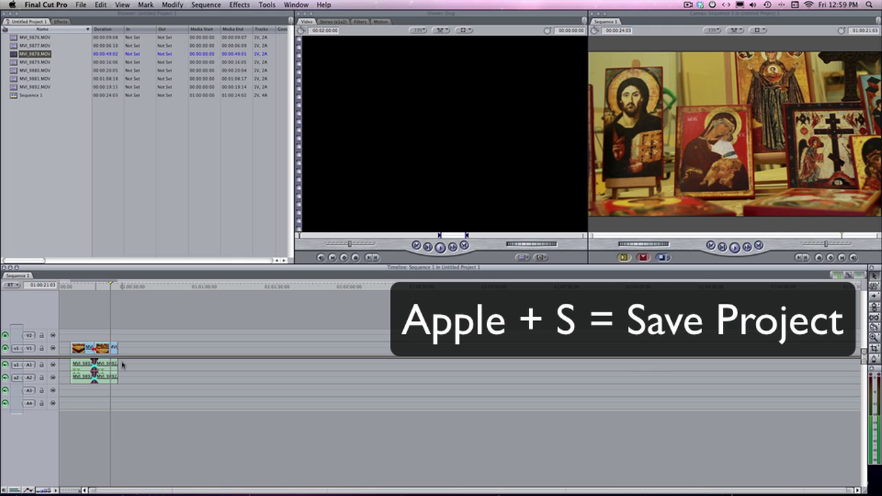
key(super+s)
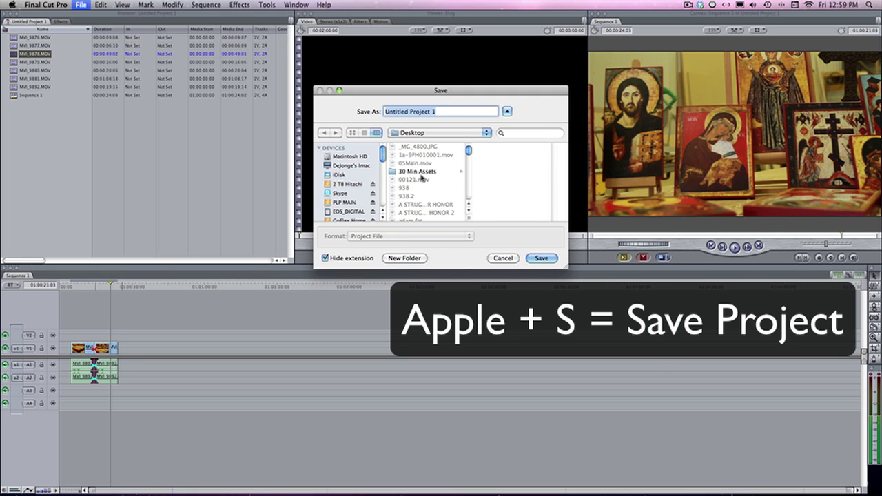
click(508, 258)
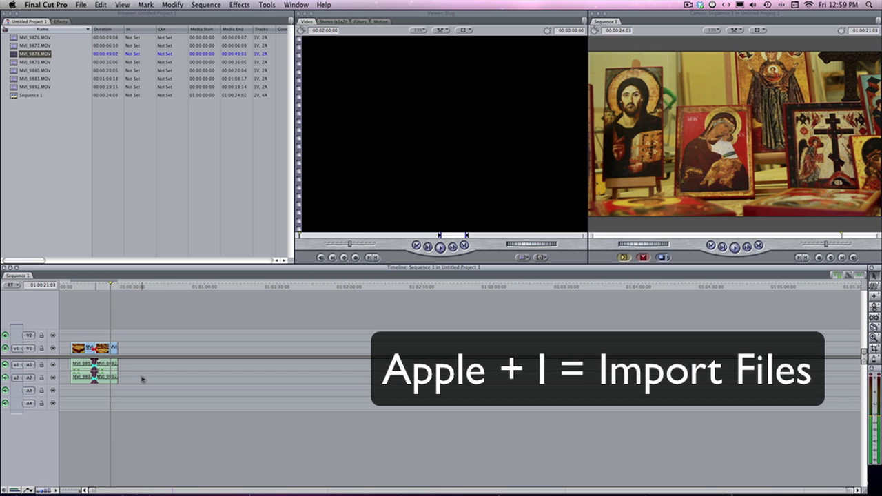
key(super+i)
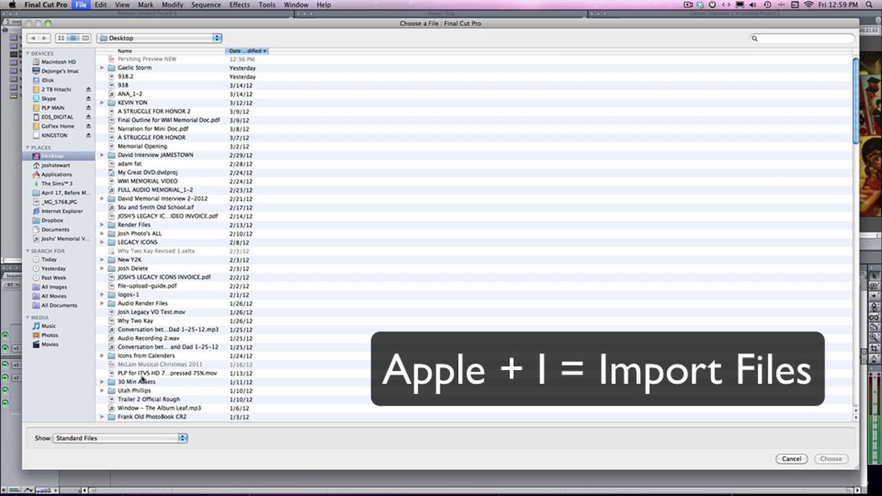
click(791, 459)
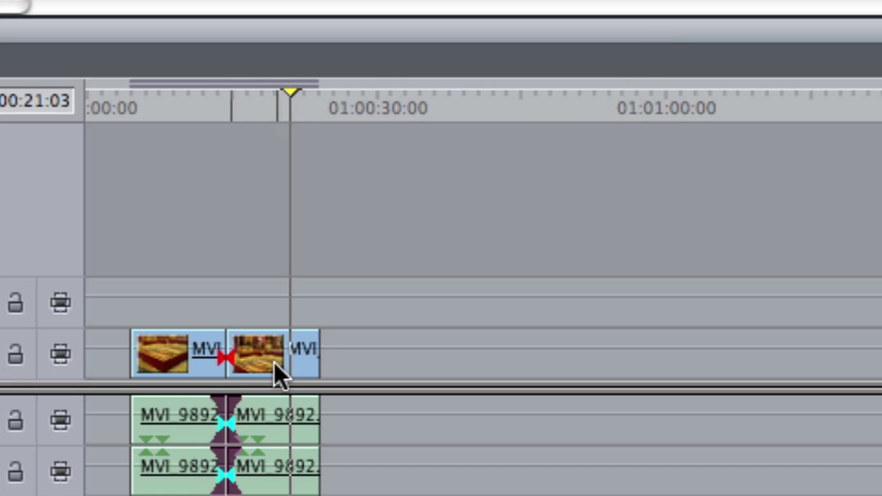
Select the second clip and zoom the timeline in with Cmd+= and back out with Cmd+-.
click(233, 357)
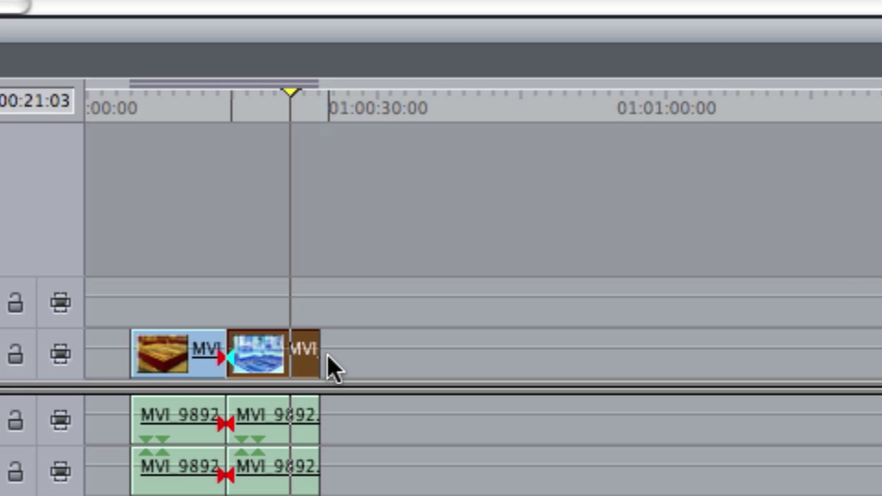
key(super+equal)
key(super+equal)
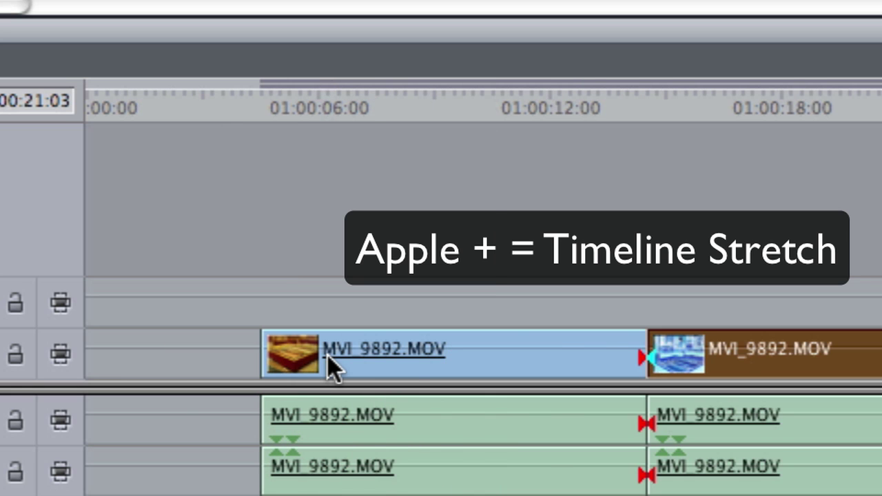
key(super+equal)
key(super+equal)
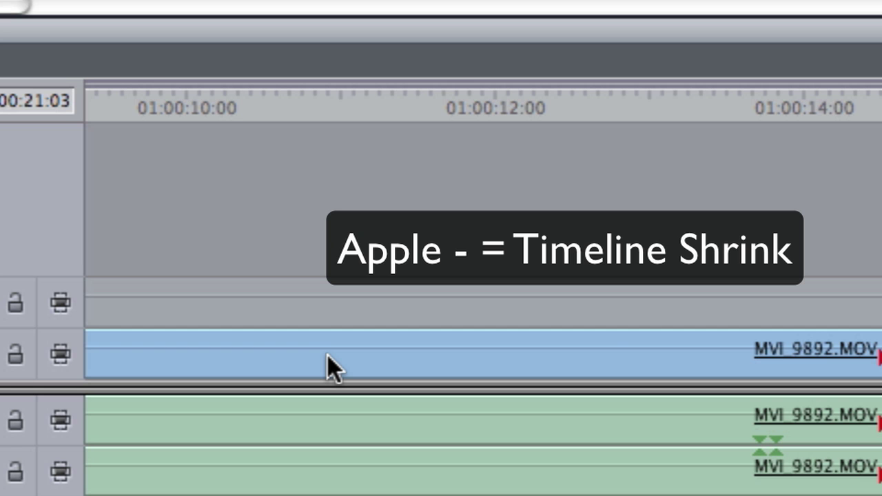
key(super+minus)
key(super+minus)
key(super+minus)
key(super+minus)
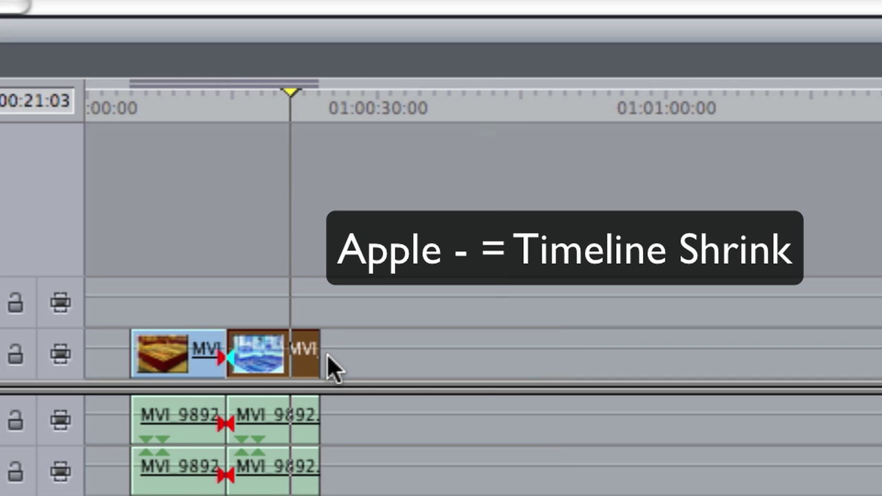
key(super+equal)
key(super+equal)
key(super+equal)
key(super+equal)
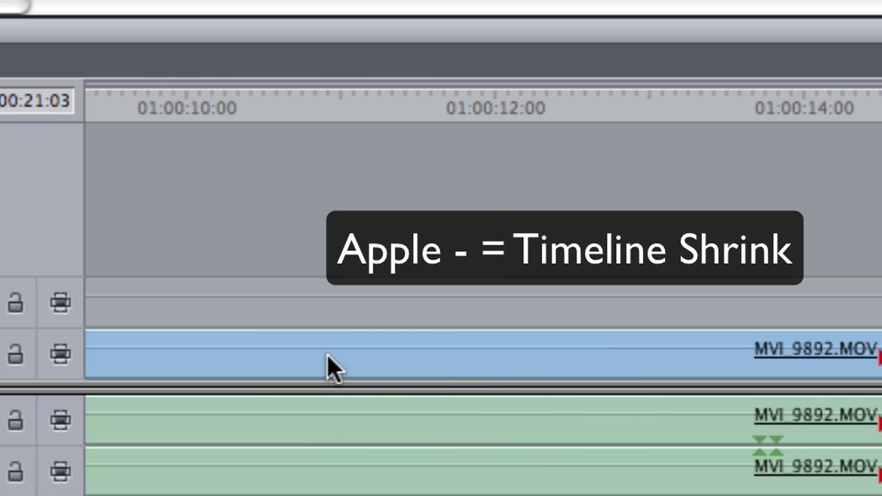
key(super+minus)
key(super+minus)
key(super+minus)
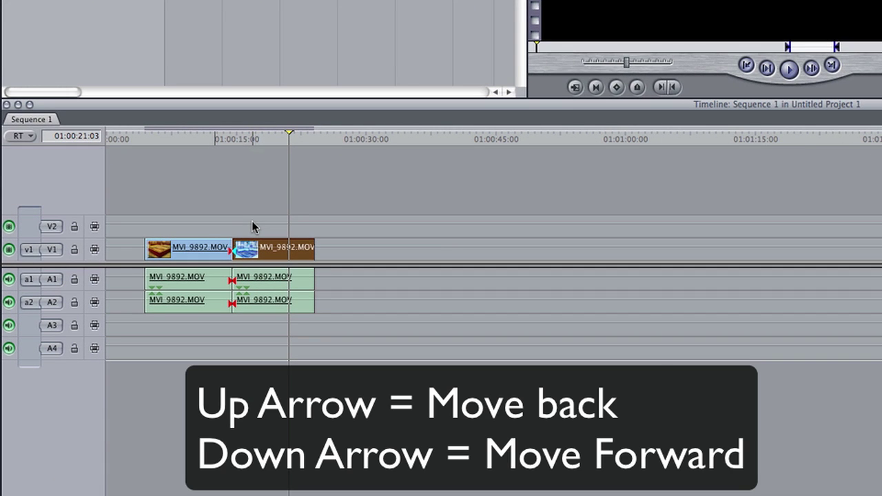
Step the playhead between the first clip's start, the edit point and the end at 01:00:24:03.
click(137, 136)
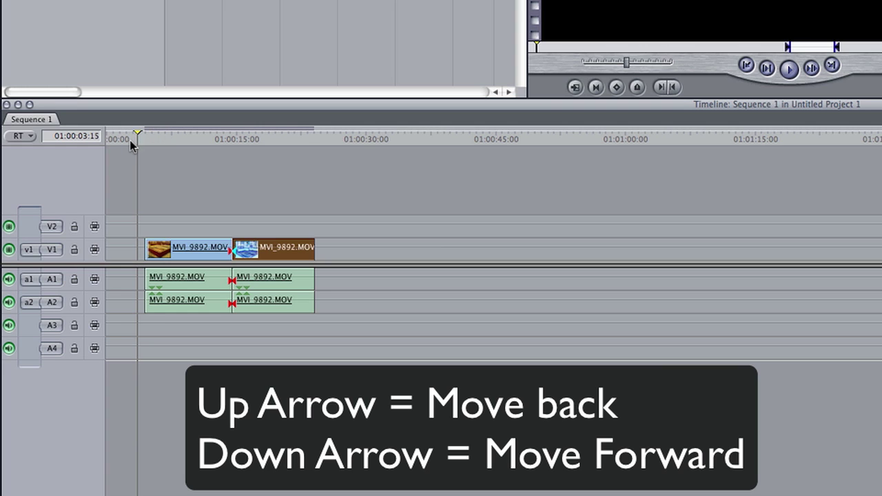
key(Down)
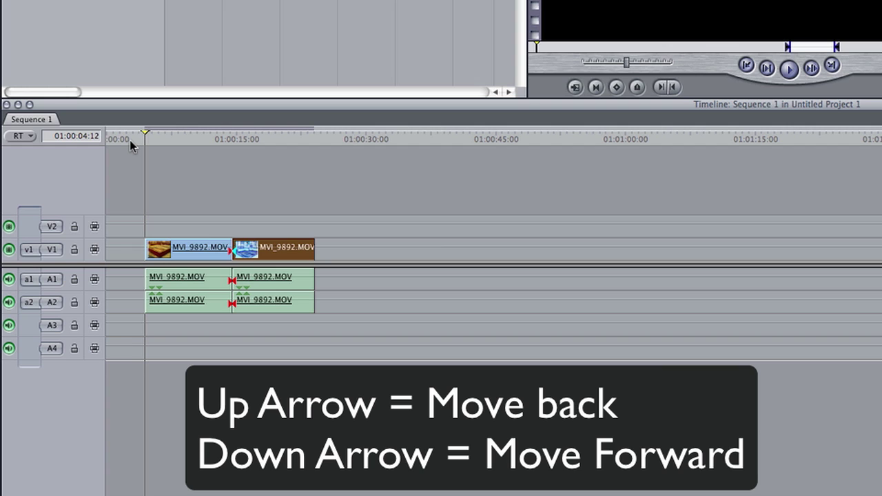
key(Down)
key(Down)
key(Up)
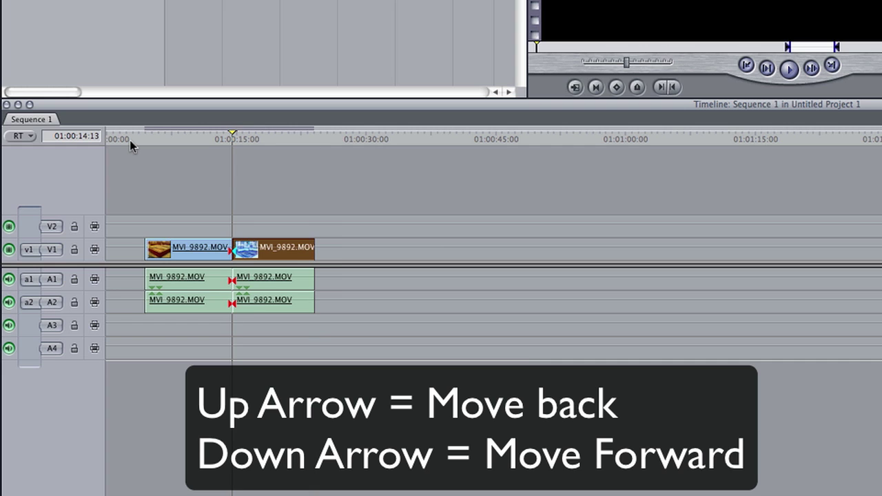
key(Up)
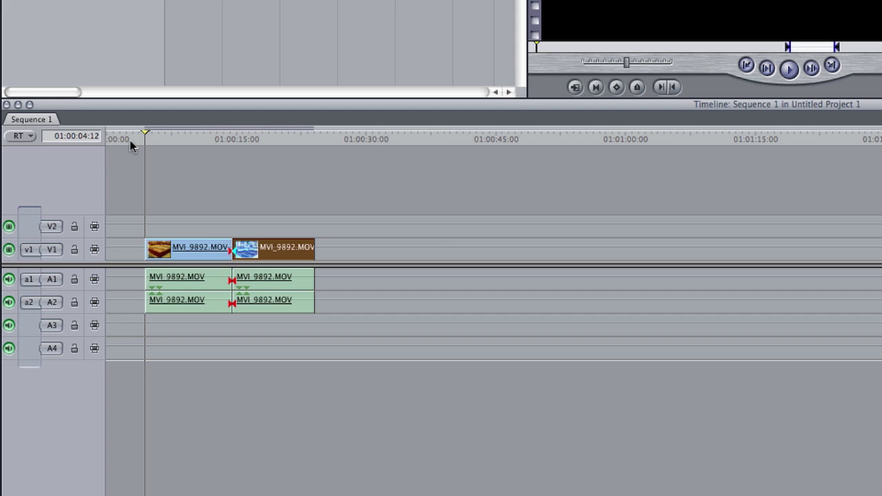
key(Down)
key(Down)
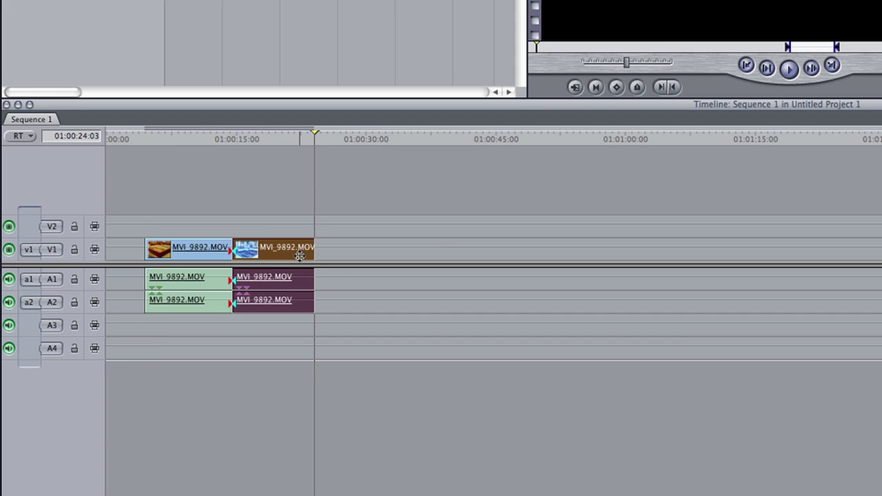
Zoom in, fine-tune the playhead frame by frame onto the 01:00:14:13 edit, then zoom back out.
key(Left)
key(Left)
key(Left)
key(Left)
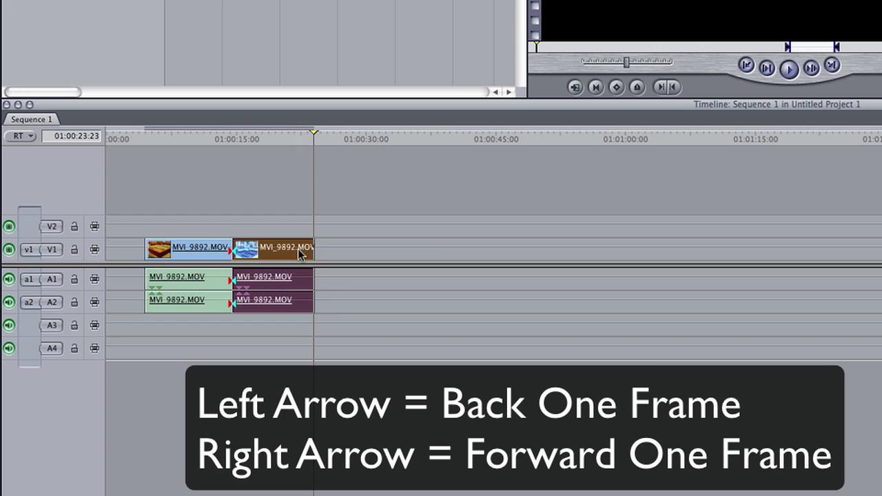
key(alt+equal)
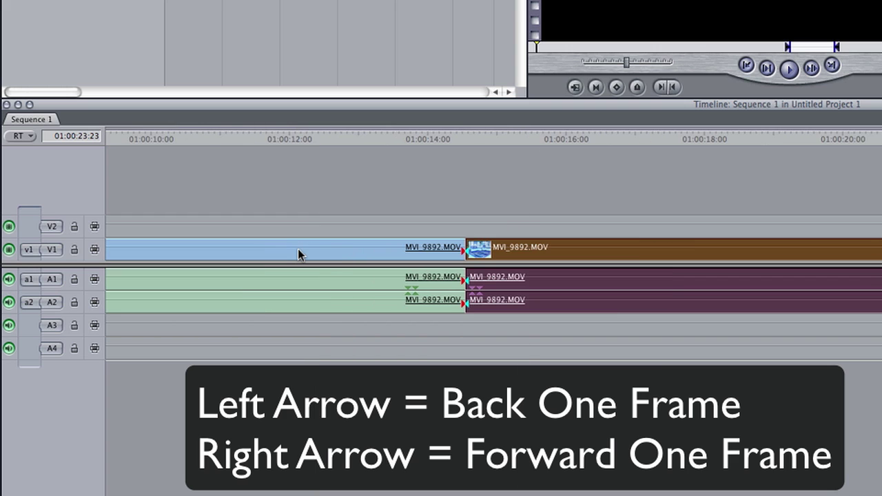
click(510, 135)
key(Right)
key(Right)
key(Right)
key(Right)
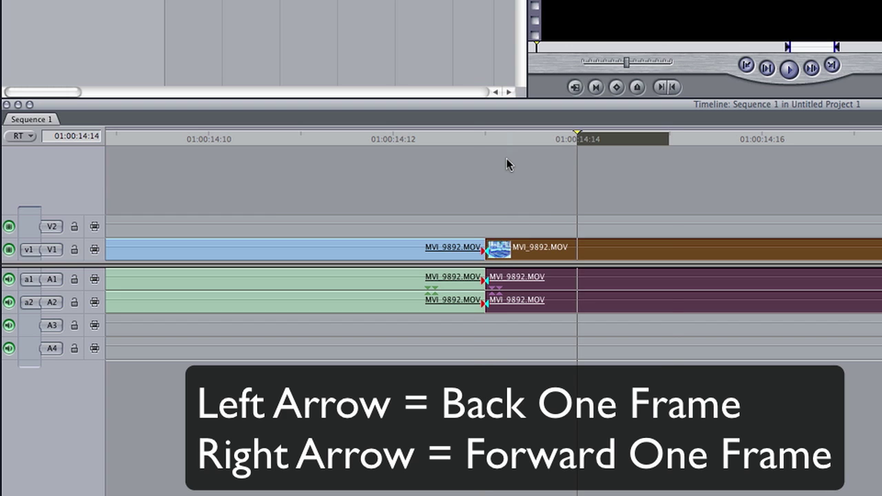
key(Right)
key(Left)
key(Left)
key(Left)
key(Left)
key(Left)
key(Left)
key(super+minus)
key(super+minus)
key(super+minus)
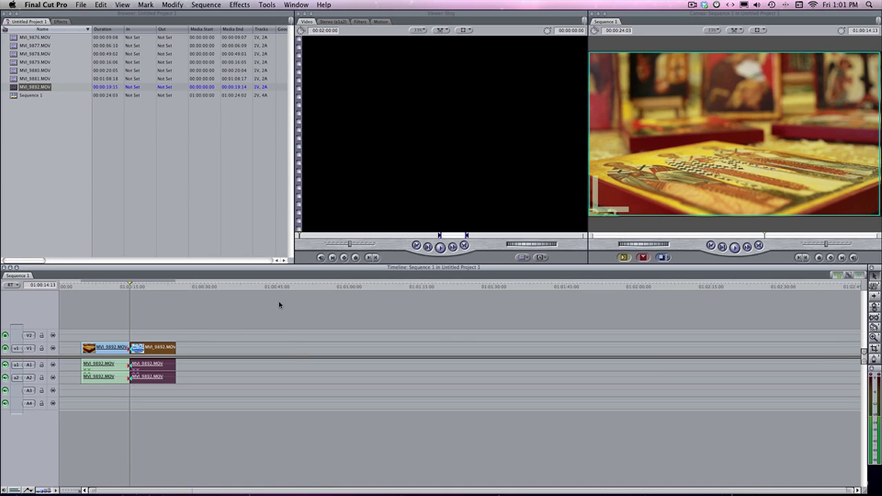
key(super+minus)
key(super+minus)
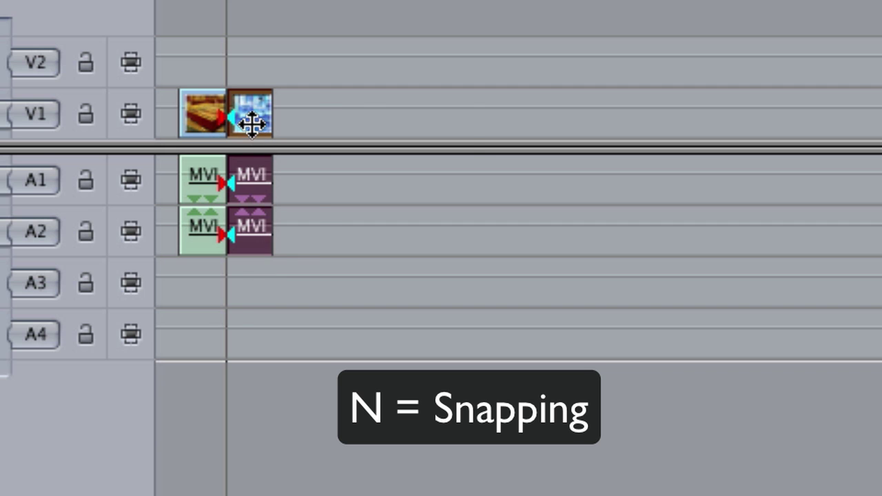
Drag the second clip later to open a gap, nudge it back slightly, and turn snapping off with N.
drag(250, 114, 297, 112)
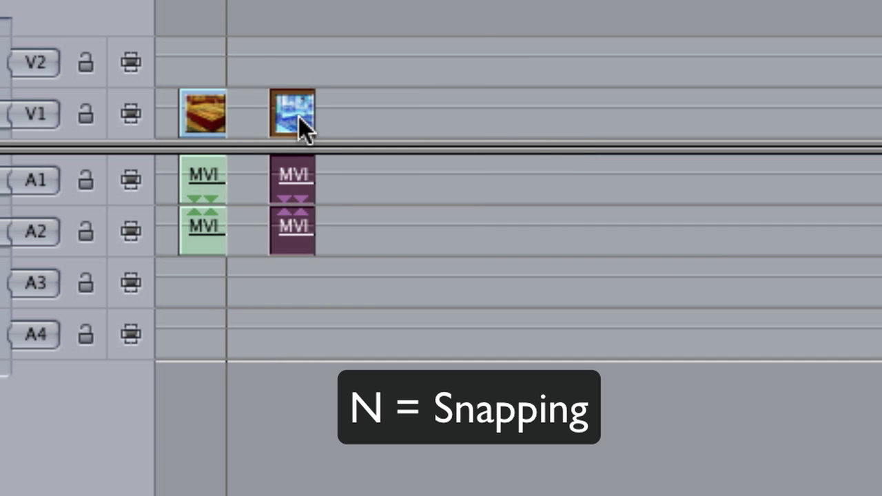
mouse_move(296, 116)
mouse_down()
mouse_move(241, 108)
mouse_move(272, 114)
mouse_move(242, 113)
mouse_move(288, 104)
mouse_move(294, 122)
mouse_move(268, 114)
mouse_move(291, 112)
mouse_up()
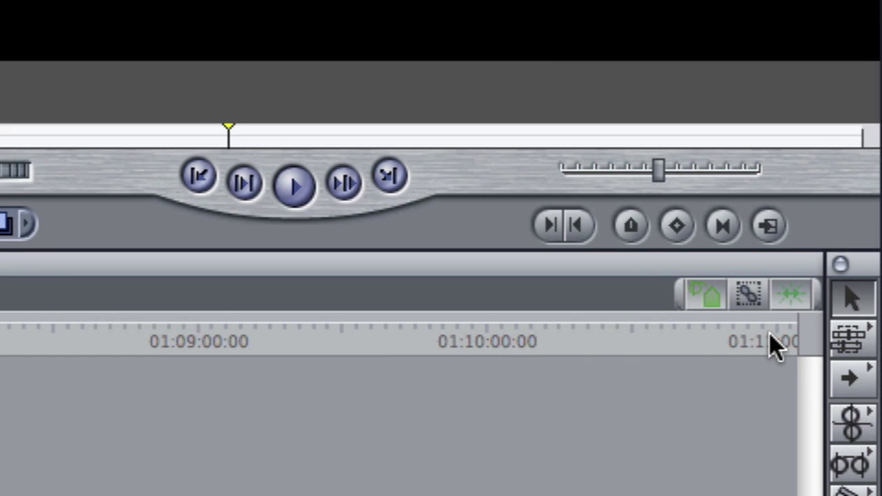
key(n)
key(n)
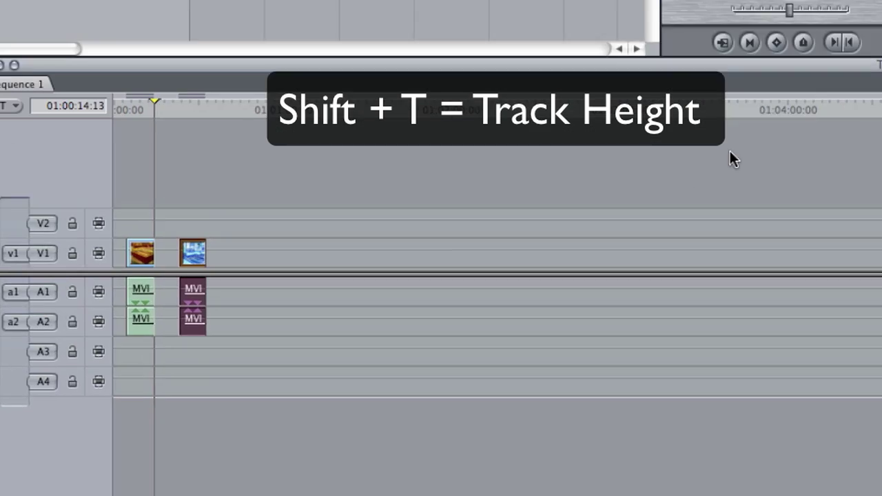
Cycle the timeline to a taller track height, then zoom in and back out to show both MVI_9892.MOV clips.
key(shift+t)
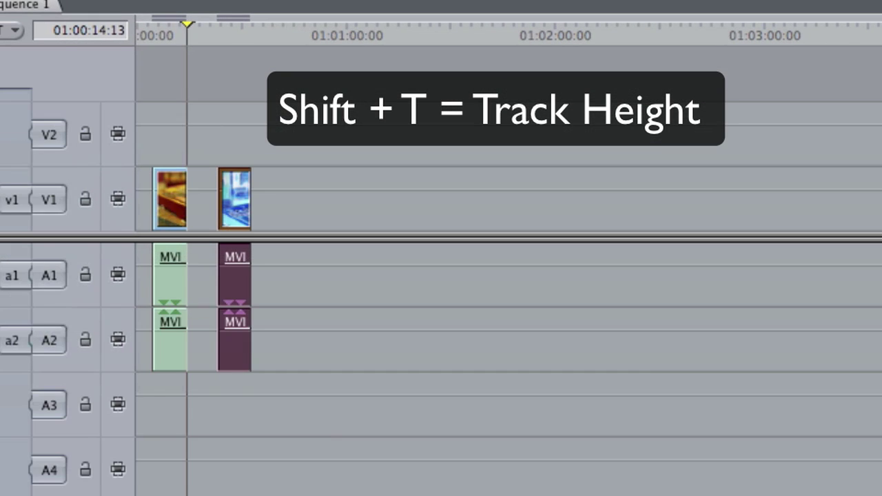
key(shift+t)
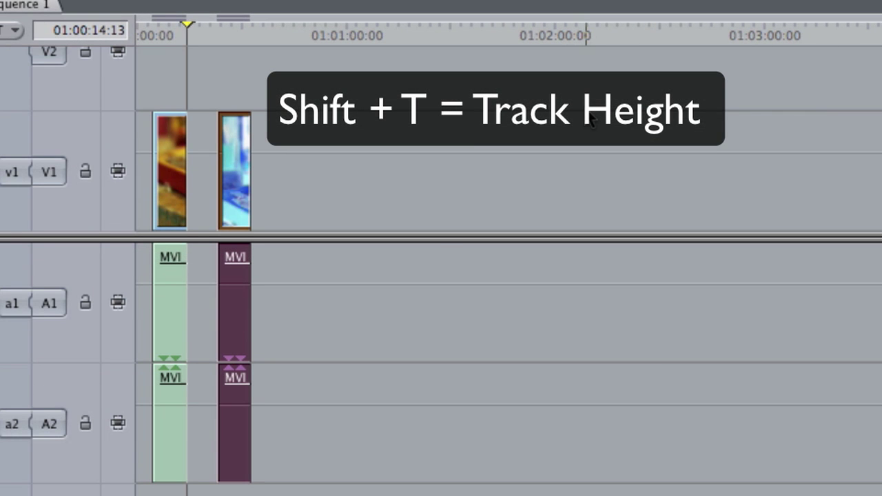
key(shift+t)
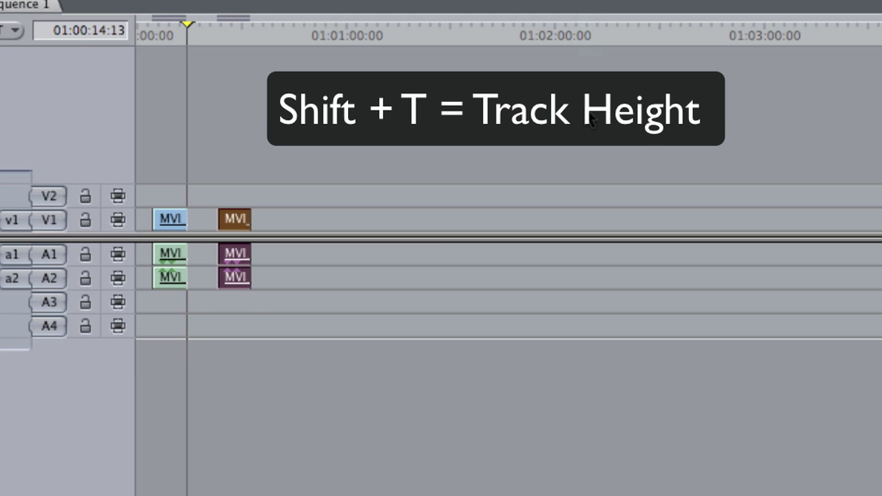
key(shift+t)
key(shift+t)
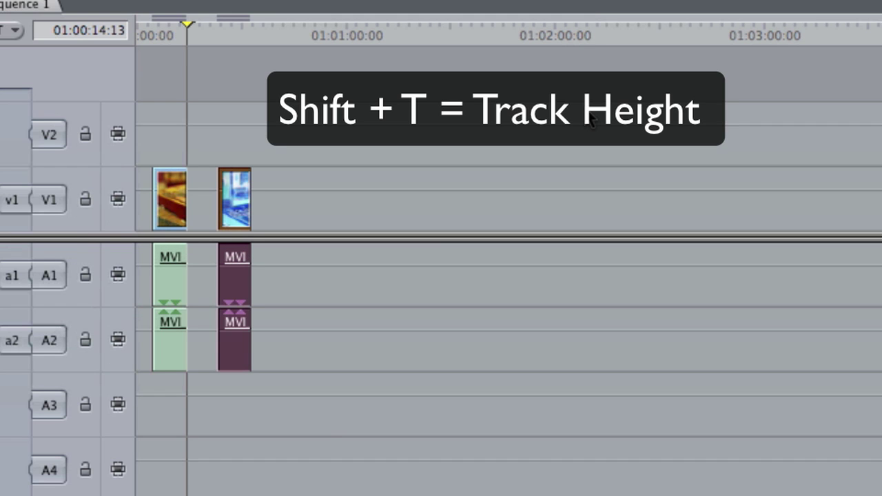
key(shift+t)
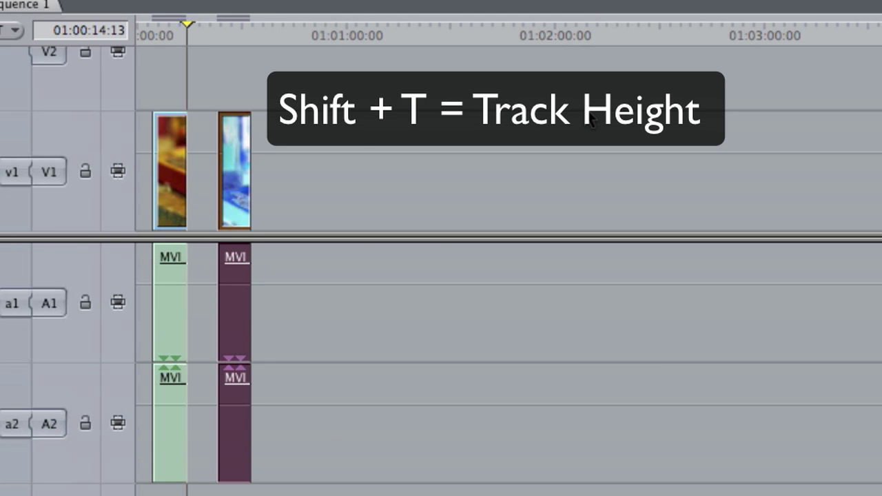
key(super+equal)
key(super+equal)
key(super+equal)
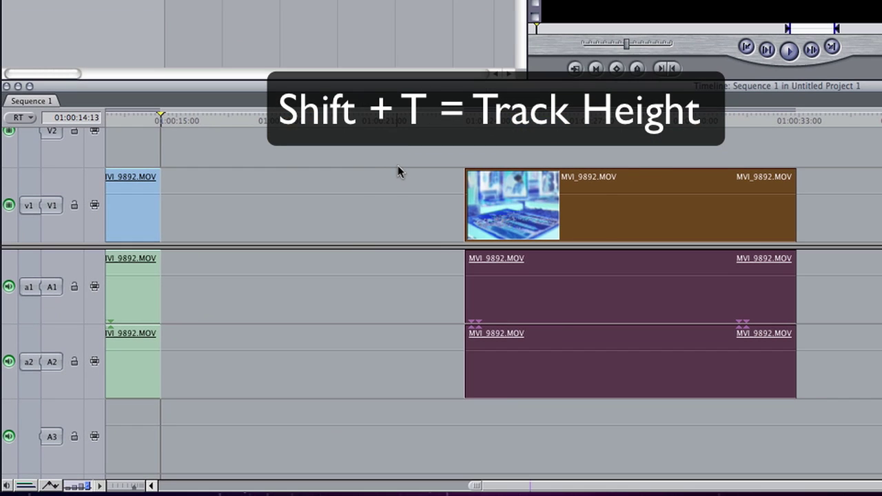
key(super+minus)
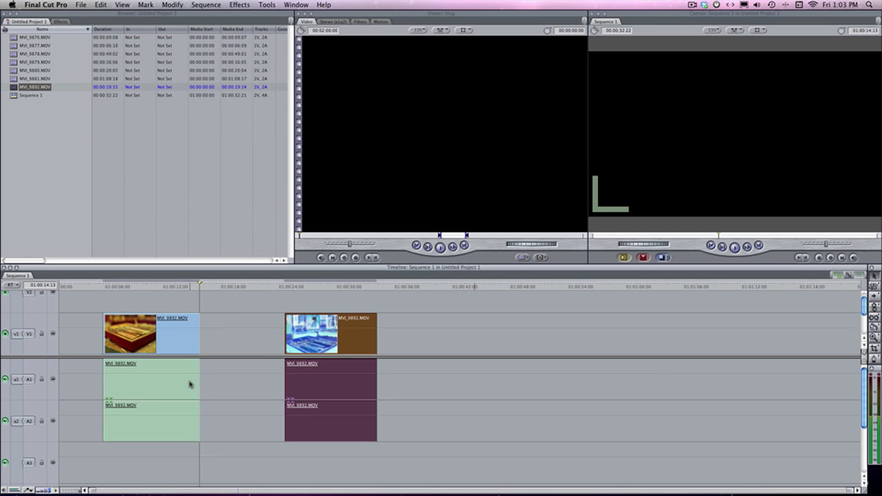
Jump the playhead to the sequence start, then to its end at 01:00:32:22.
key(Home)
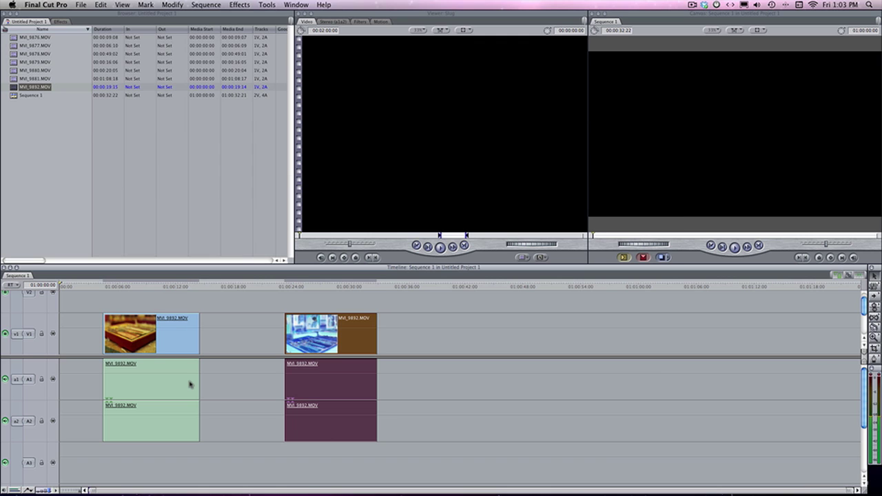
key(End)
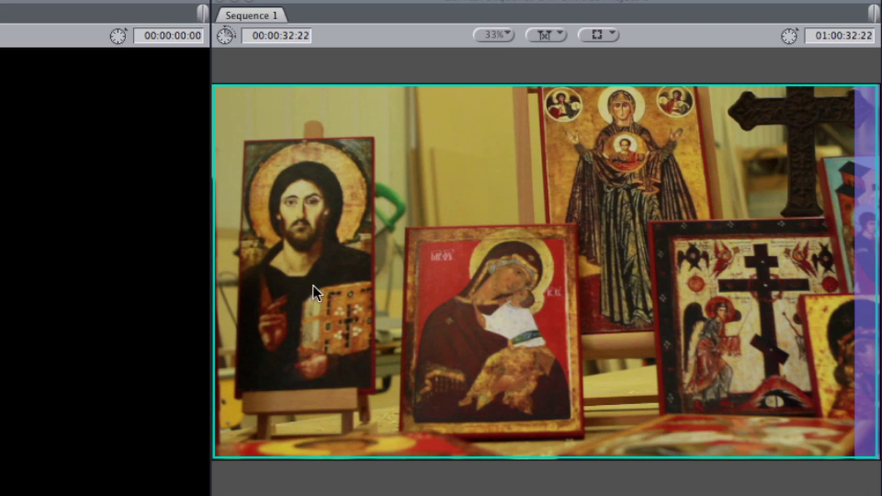
Set the Canvas zoom to 100% to see the final frame at actual size.
click(495, 35)
click(534, 102)
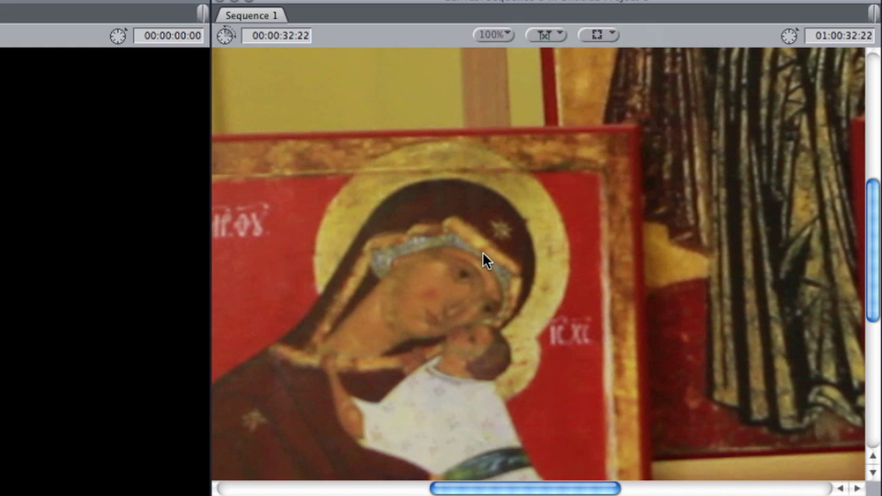
Fit the frame to the window, magnify the preview to 400%, then fit it back with Shift+Z.
key(shift+z)
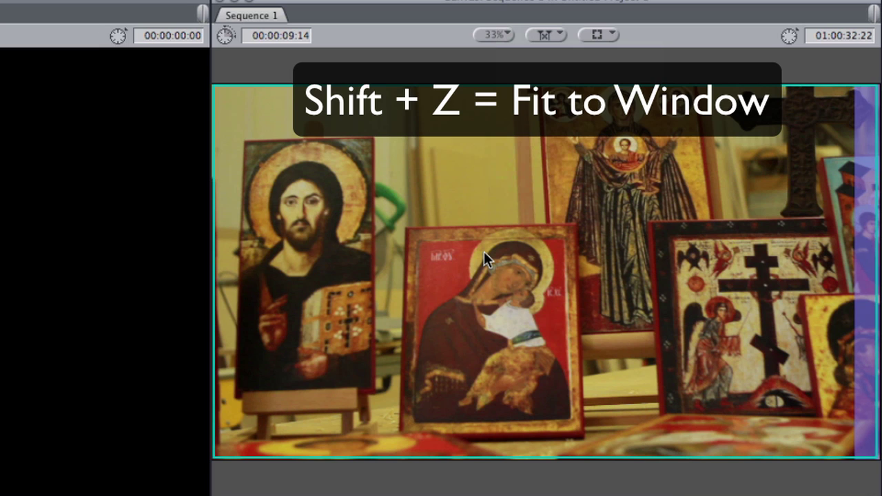
click(498, 34)
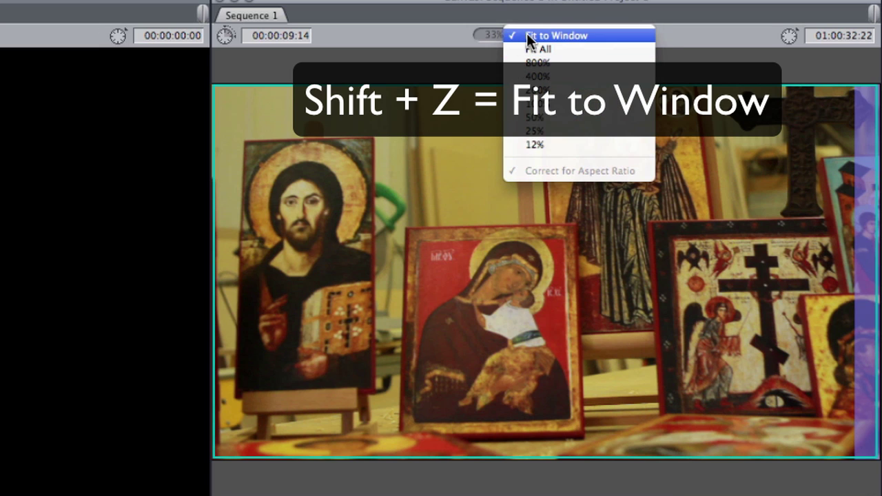
click(475, 165)
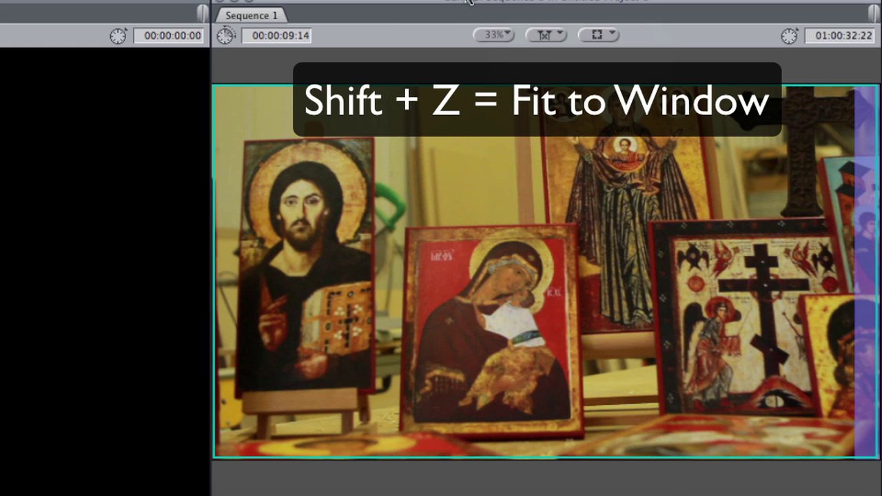
click(488, 33)
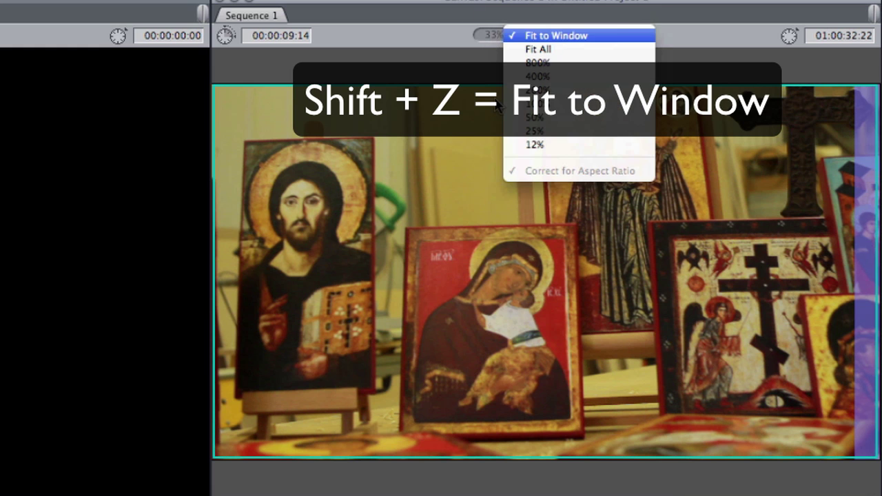
click(536, 75)
key(shift+z)
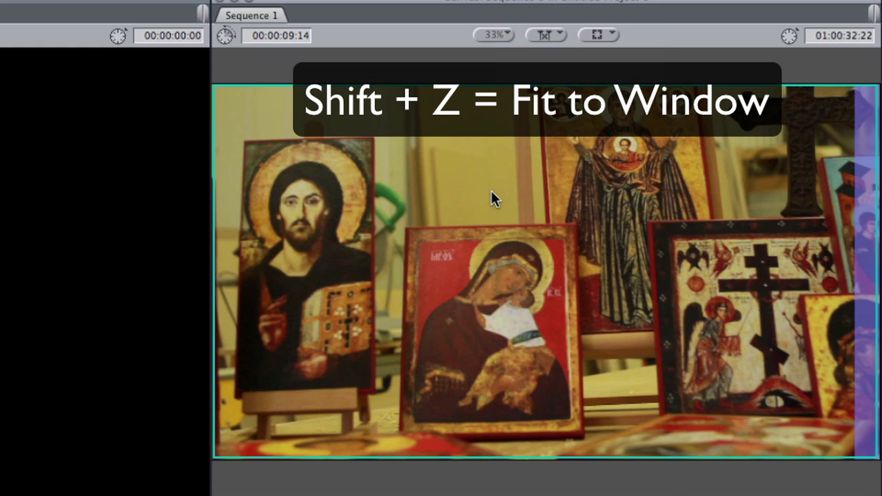